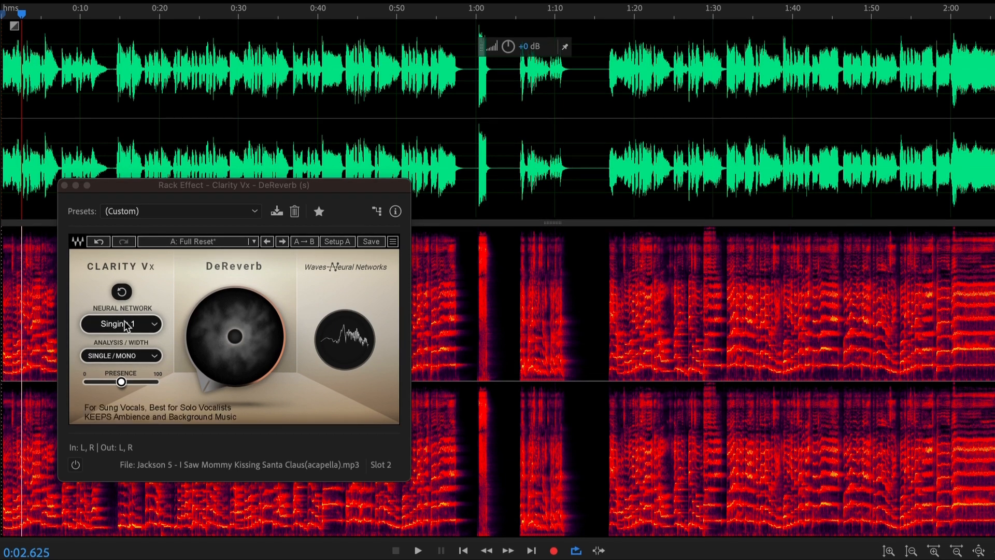
- Review the Neural Network and Analysis/Width options of the DeReverb effect, keeping Singing 1 and Single/Mono
left_click(153, 326)
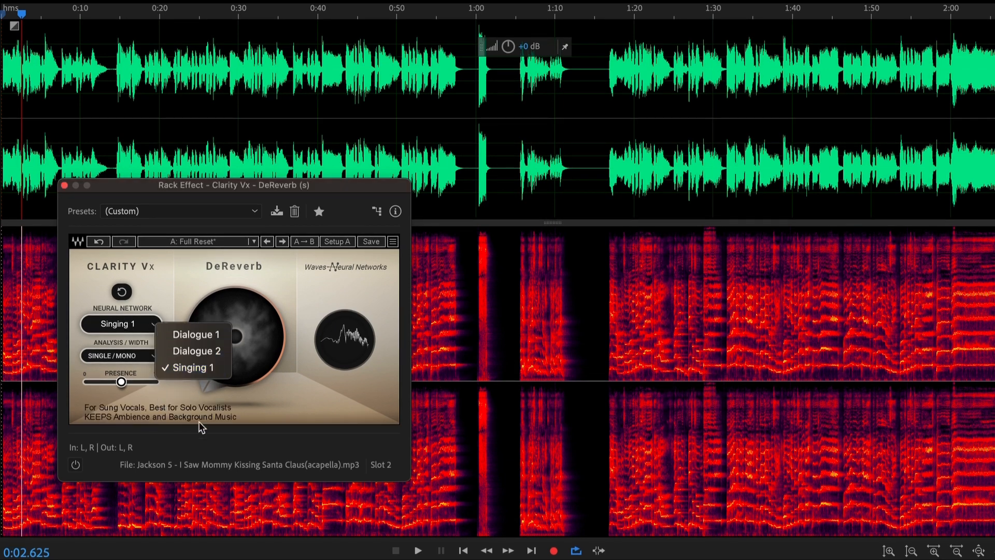
left_click(166, 366)
left_click(155, 357)
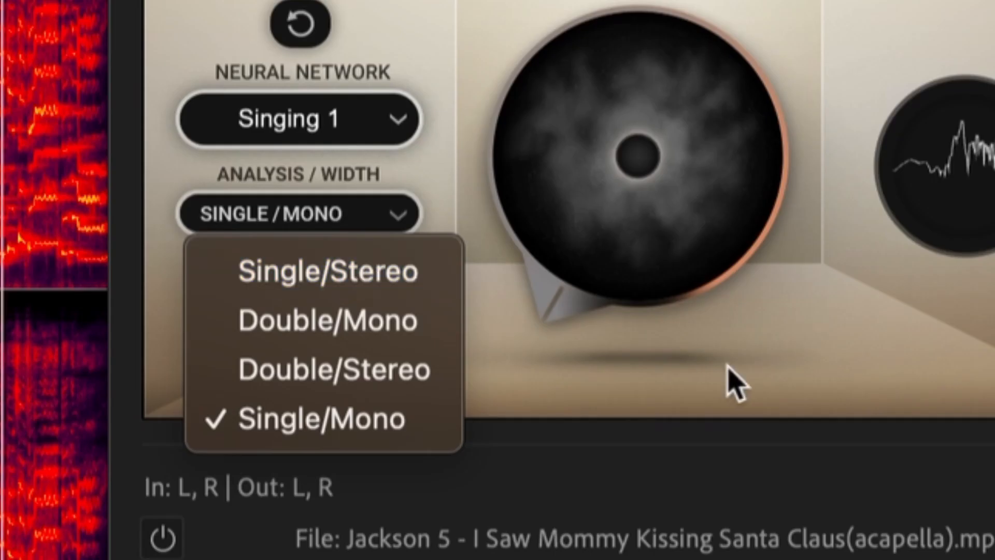
left_click(254, 421)
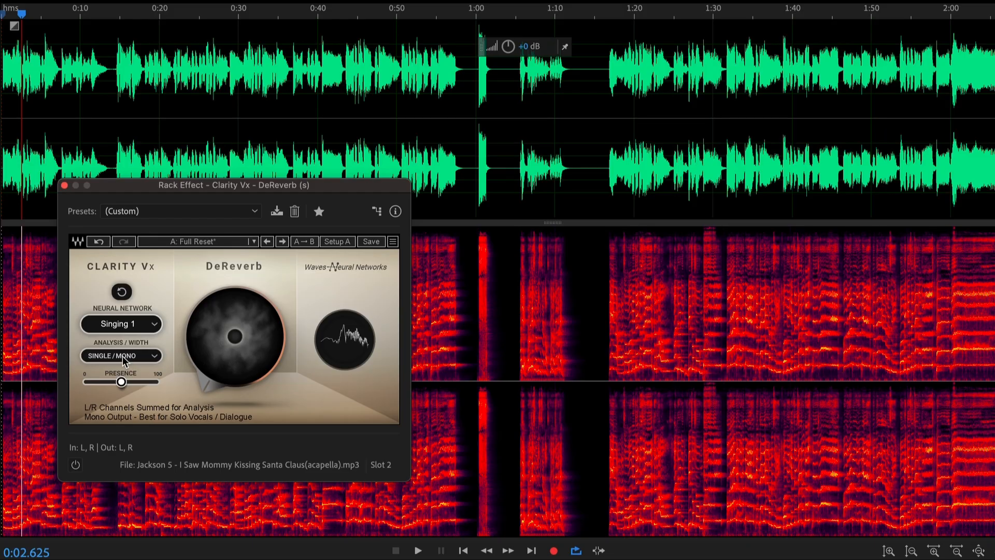
- Cycle the Analysis/Width setting through its stereo and double modes back to Single/Mono
left_click(122, 355)
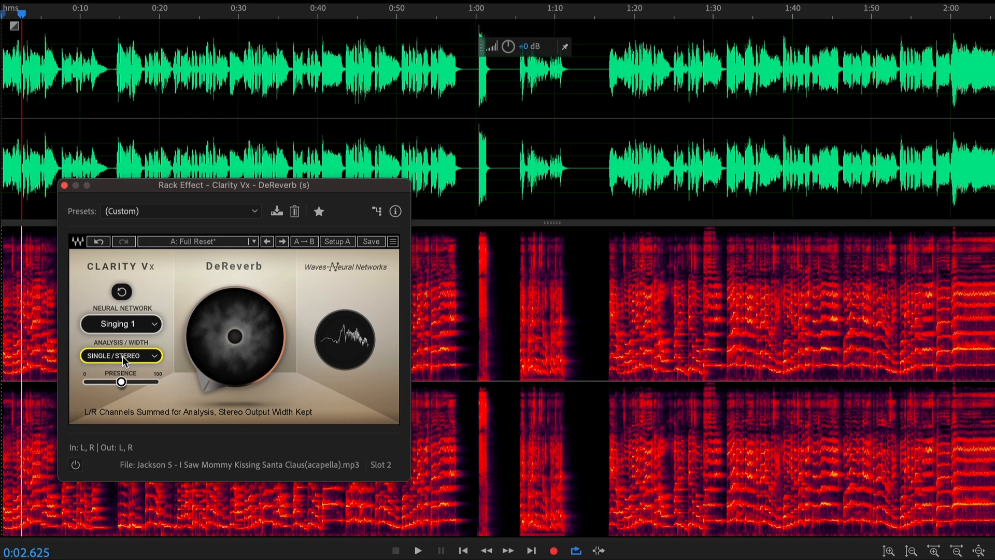
left_click(123, 356)
left_click(123, 356)
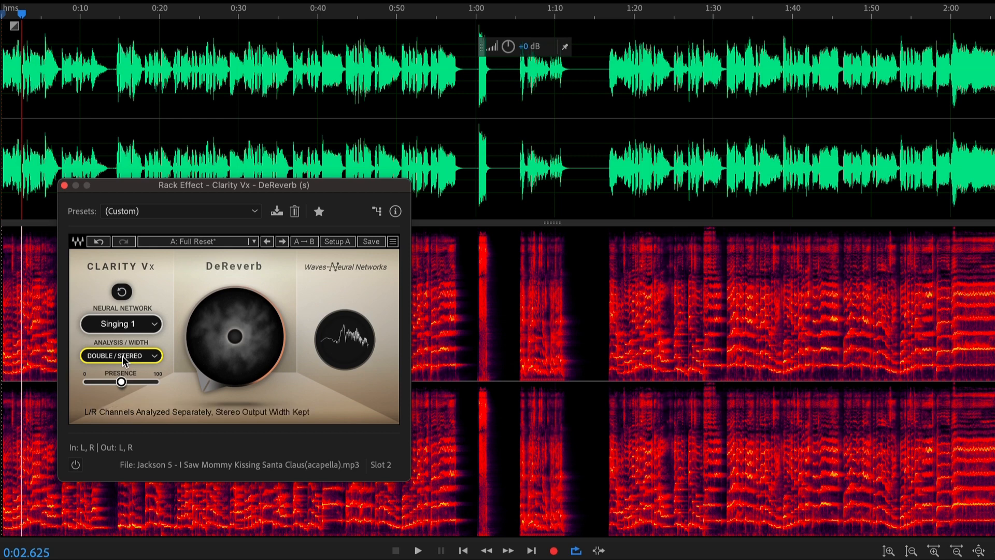
left_click(123, 356)
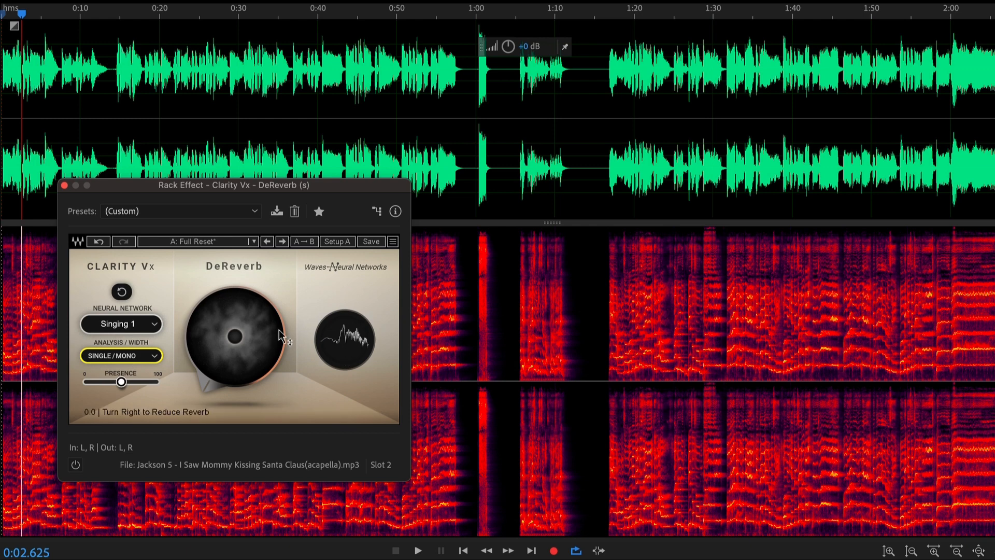
- Play the unprocessed acapella from the beginning with the timeline zoomed in
key("Home")
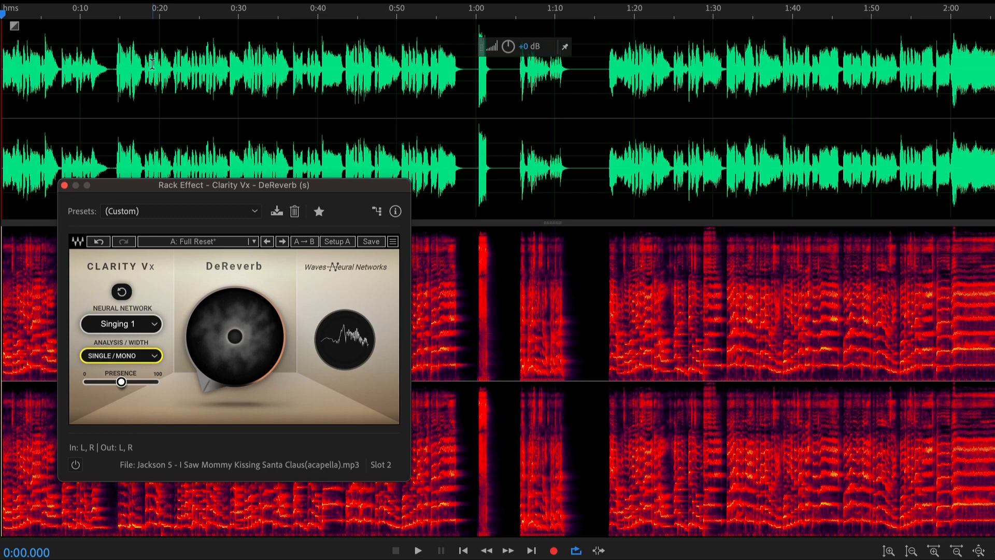
key("space")
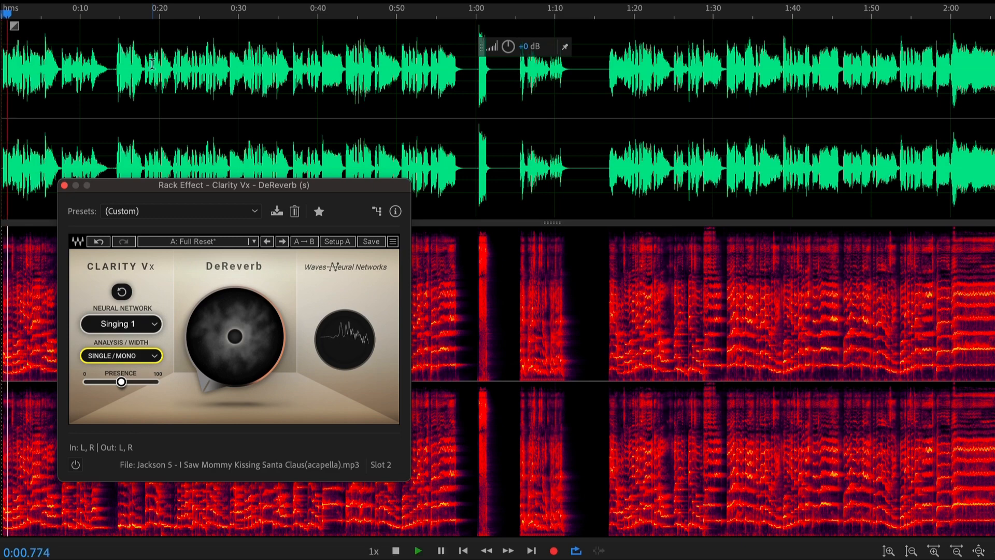
scroll(152, 72, "up", 3)
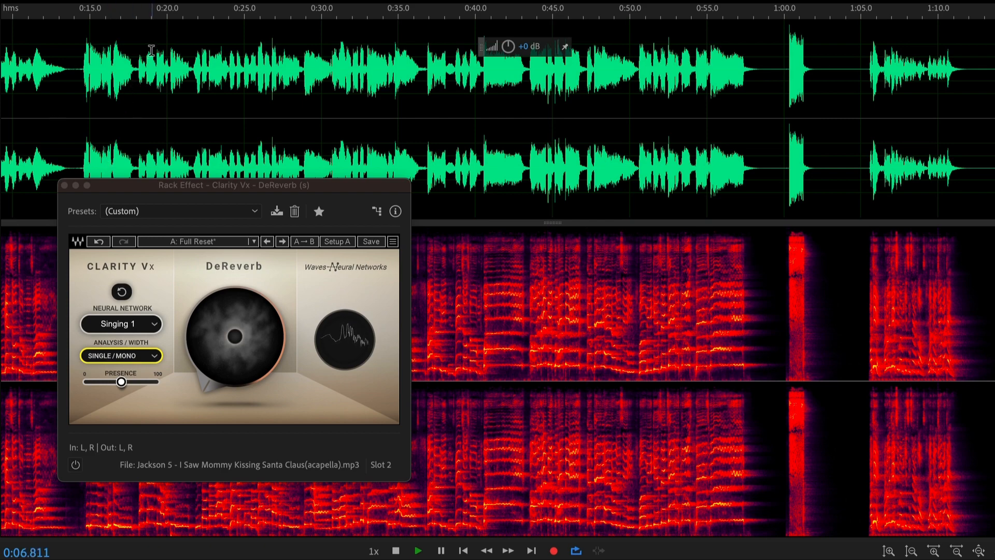
scroll(151, 50, "up", 2)
- Move the DeReverb effect window mostly out of view to uncover the opening phrases in the waveform and spectrogram
left_click_drag(146, 190, 135, 252)
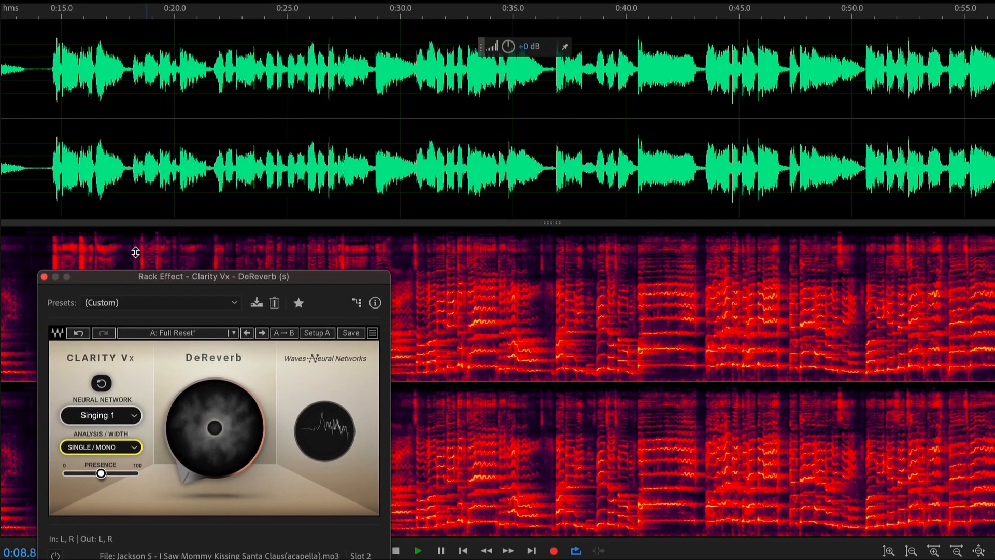
left_click_drag(246, 1, 101, 1)
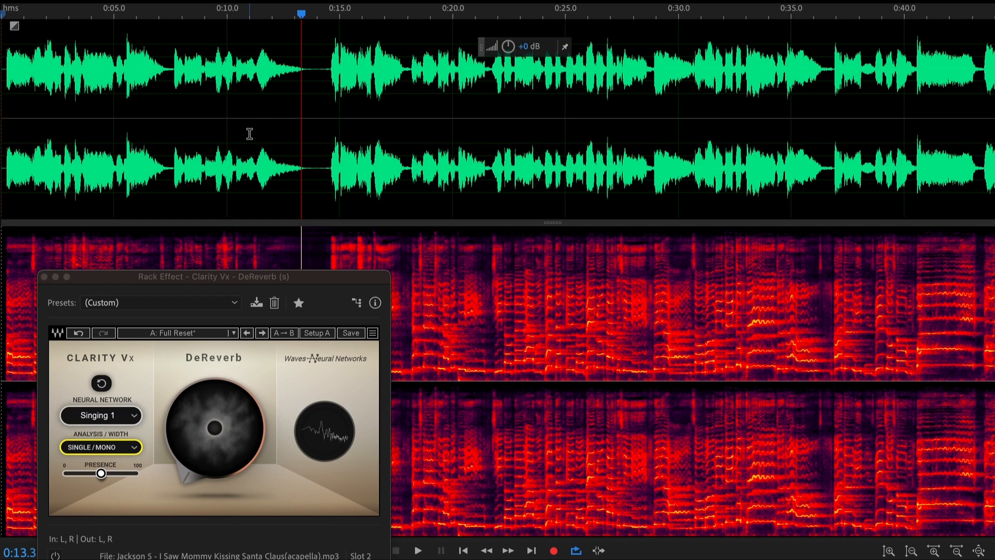
left_click_drag(316, 278, 20, 316)
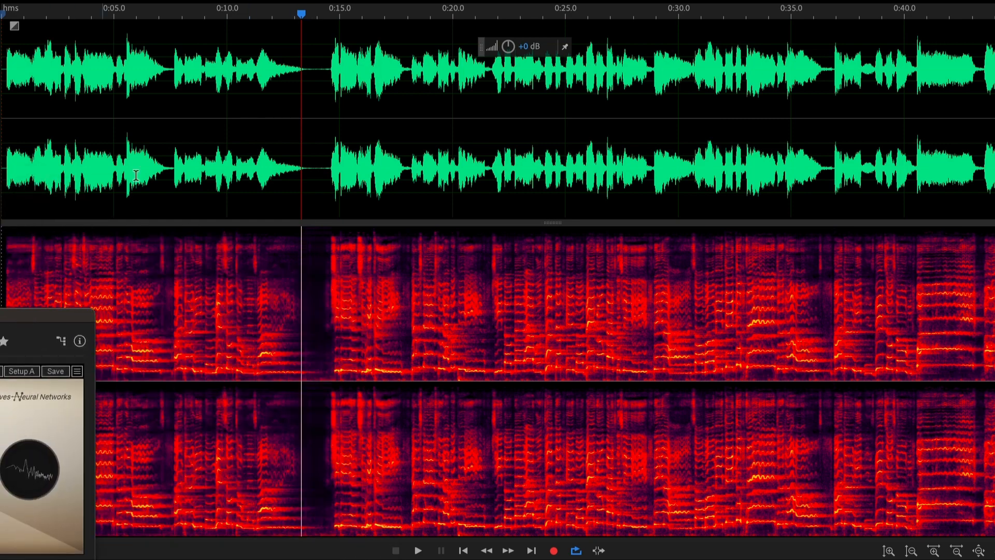
- Enlarge the waveform area, highlight the phrase from about 0:07 to 0:12, and clear the selection
scroll(259, 100, "up", 3)
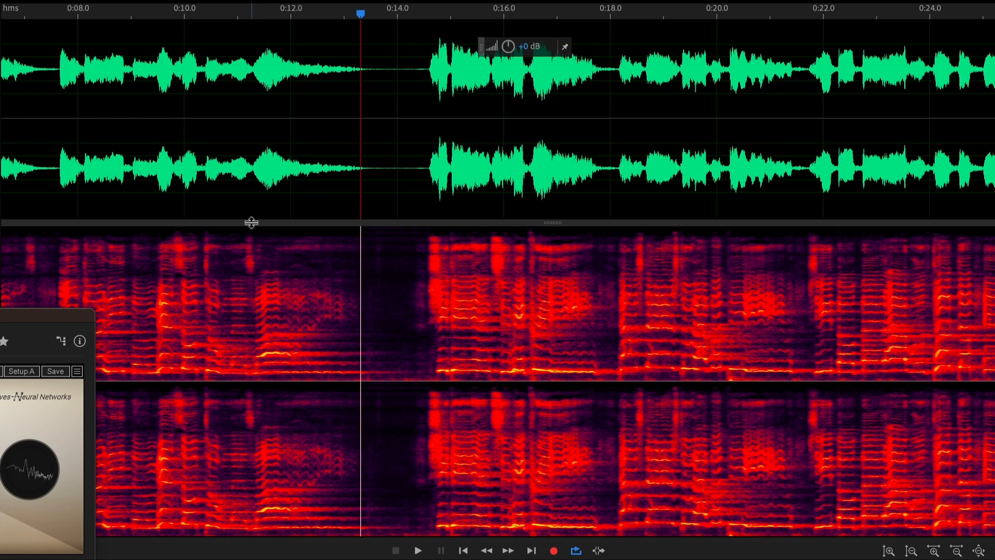
left_click_drag(251, 222, 298, 286)
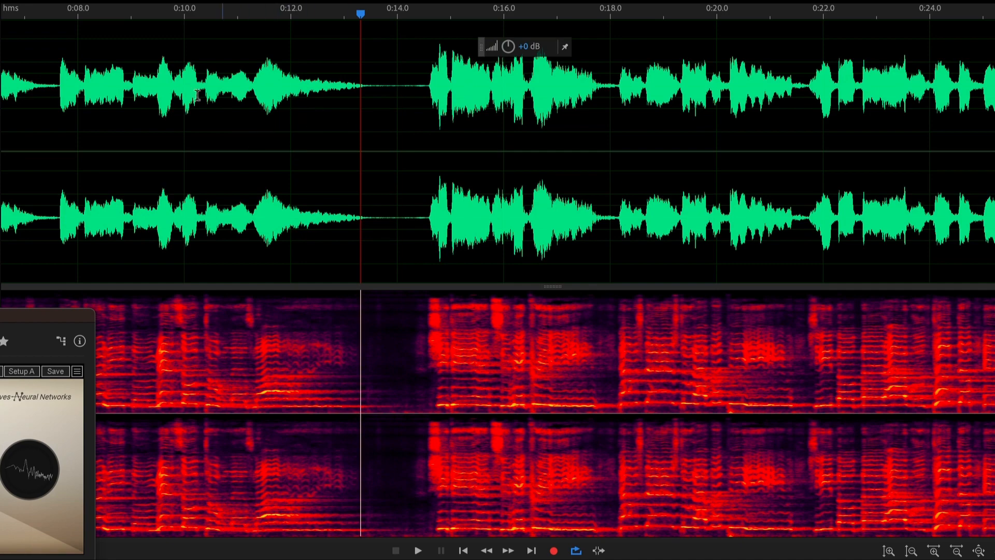
left_click_drag(42, 88, 293, 138)
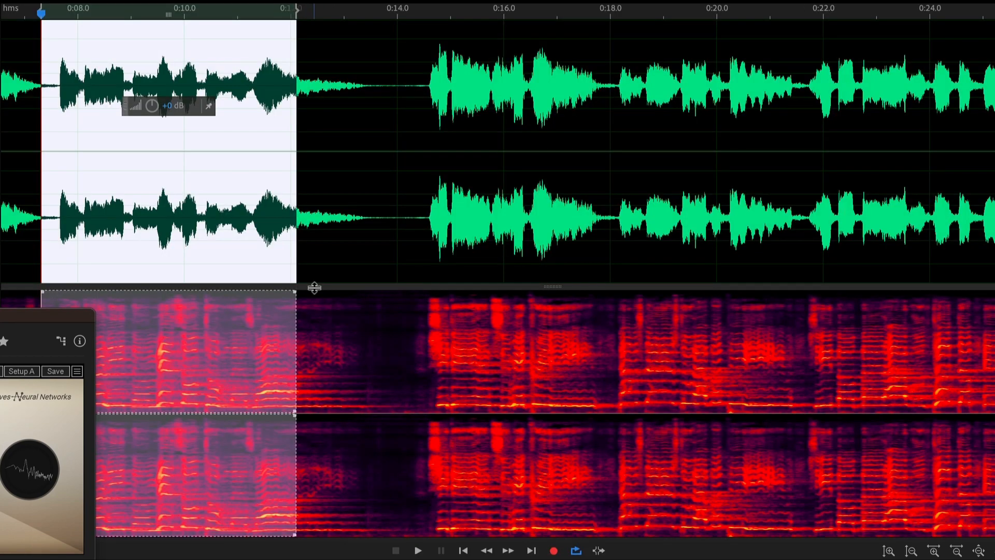
left_click(302, 275)
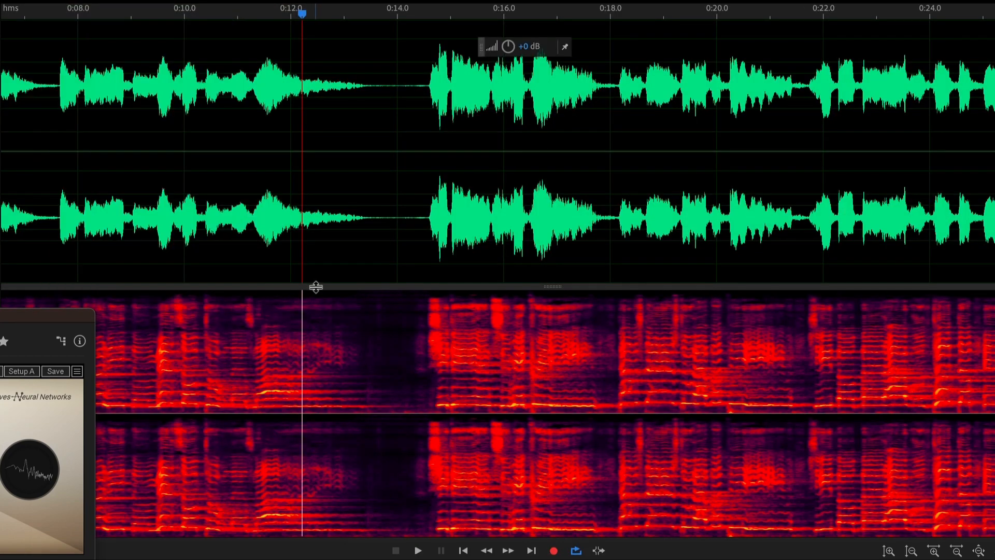
- Enlarge the spectrogram area, examine the reverb tail around 0:12 to 0:14, and start playback
left_click_drag(322, 232, 327, 109)
scroll(318, 187, "up", 3)
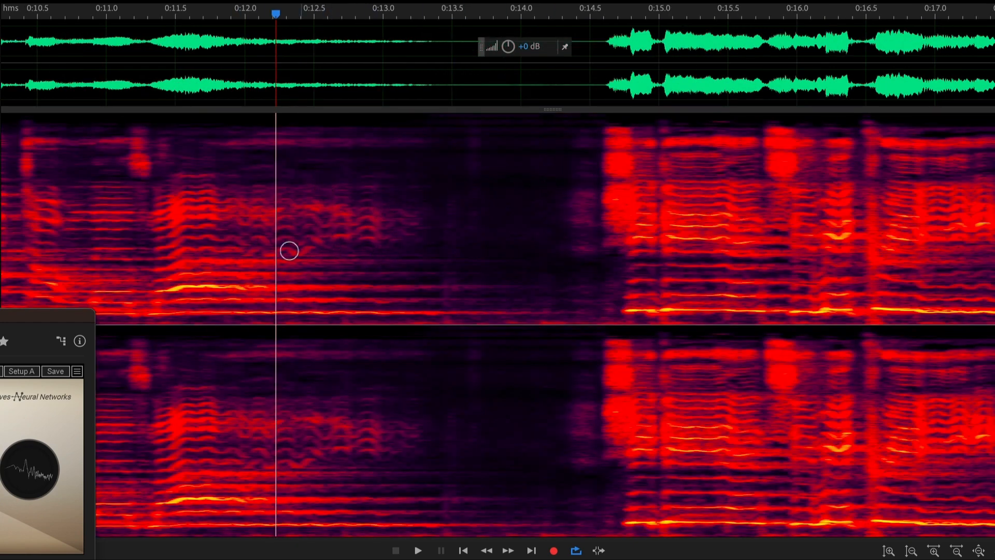
scroll(289, 251, "down", 1)
scroll(147, 209, "down", 2)
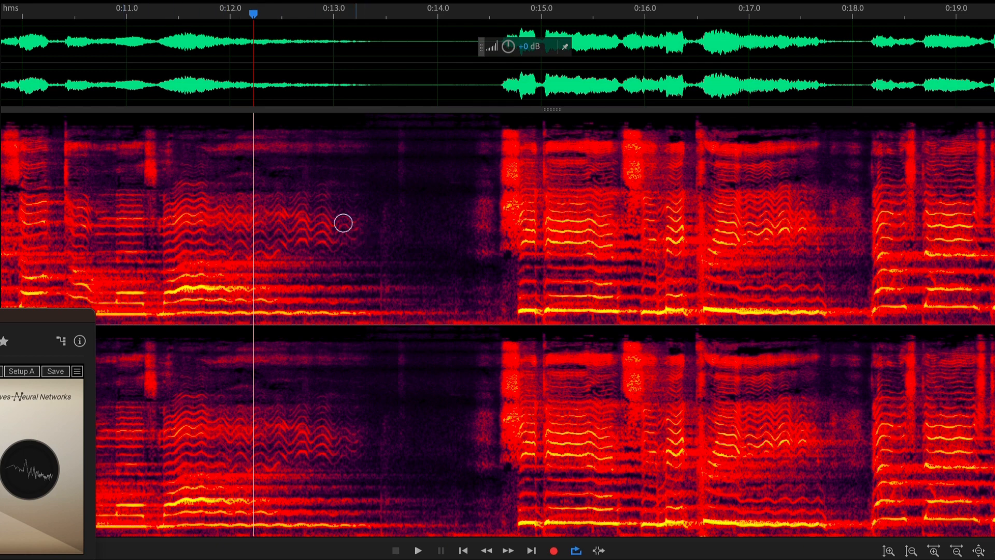
key("space")
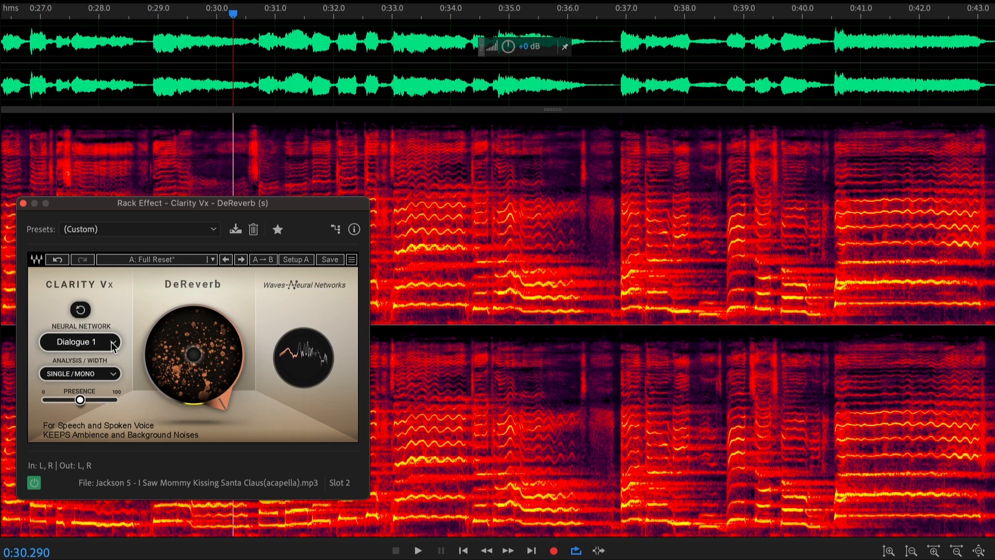
- Switch the Neural Network to Dialogue 2 and audition the vocal from about 0:30
left_click(113, 345)
left_click(137, 369)
key("space")
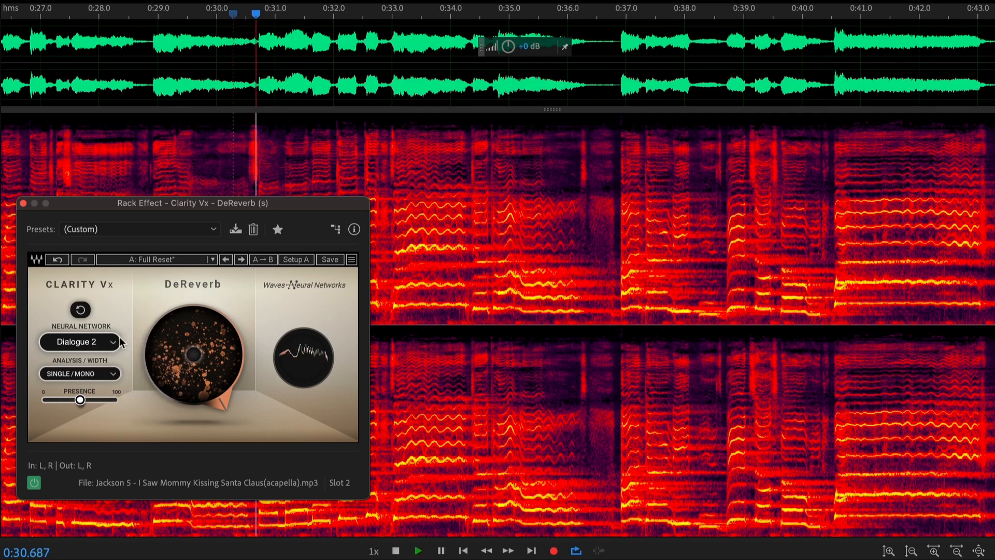
key("space")
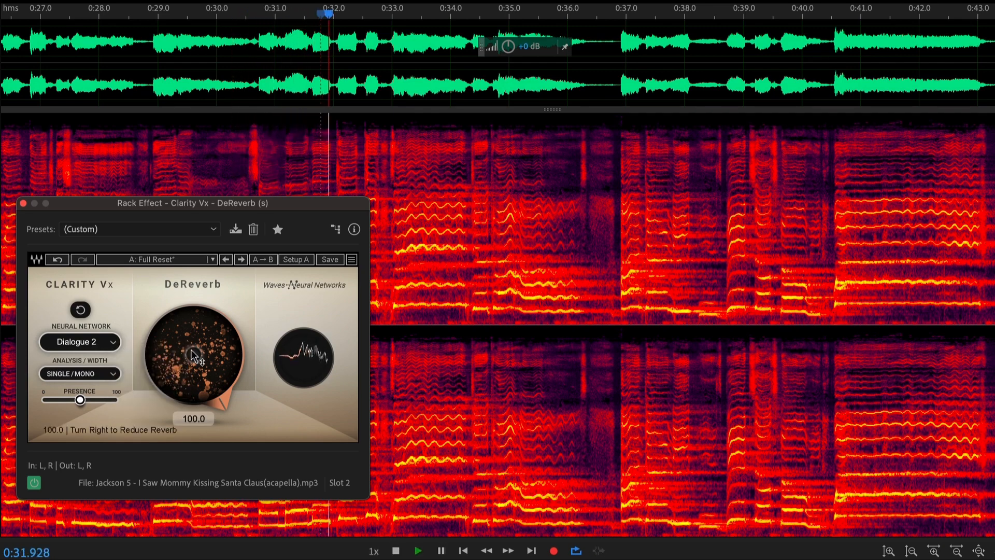
- Set the Neural Network to Singing 1 and the Analysis/Width to Double/Mono while auditioning the vocal
left_click(80, 340)
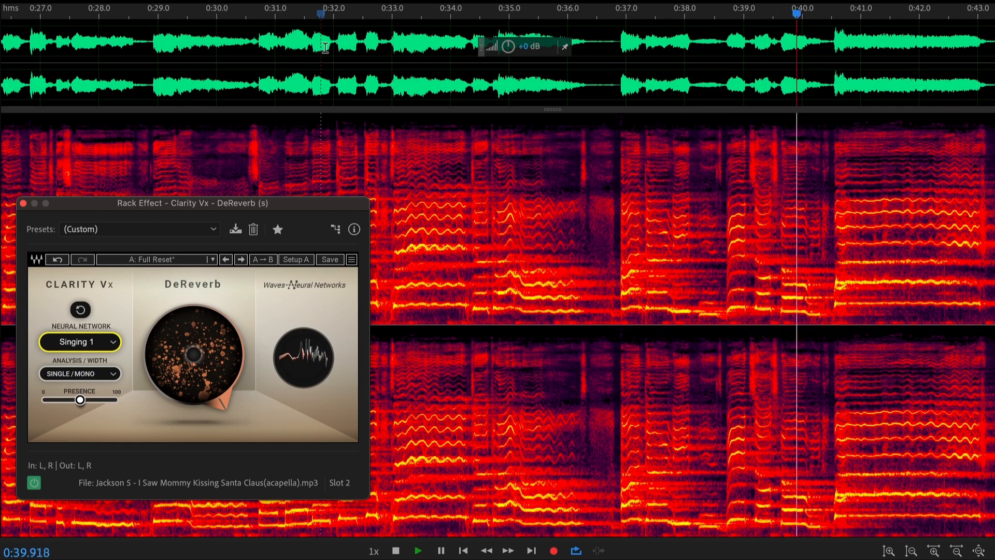
scroll(332, 47, "down", 3)
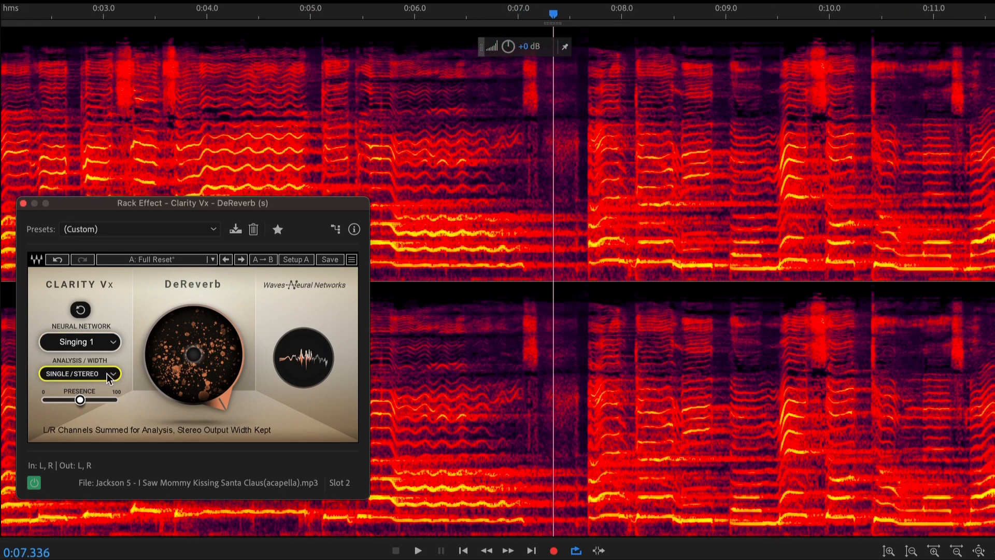
key("space")
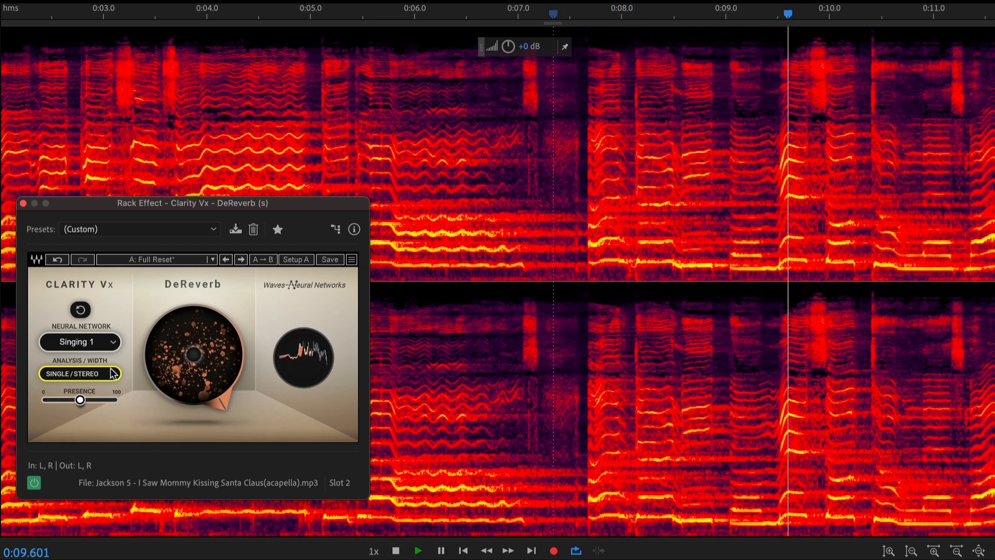
left_click(79, 373)
left_click(89, 409)
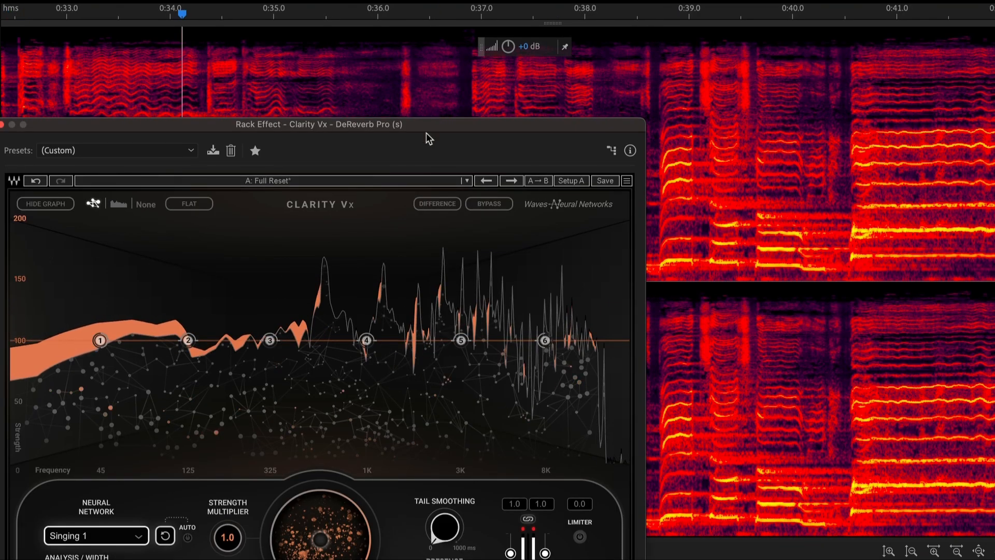
- Uncover the DeReverb Pro controls, raise node 1 to 152 % at 56 Hz, and lift node 6 above 100 % strength
left_click_drag(434, 124, 433, 36)
mouse_move(445, 441)
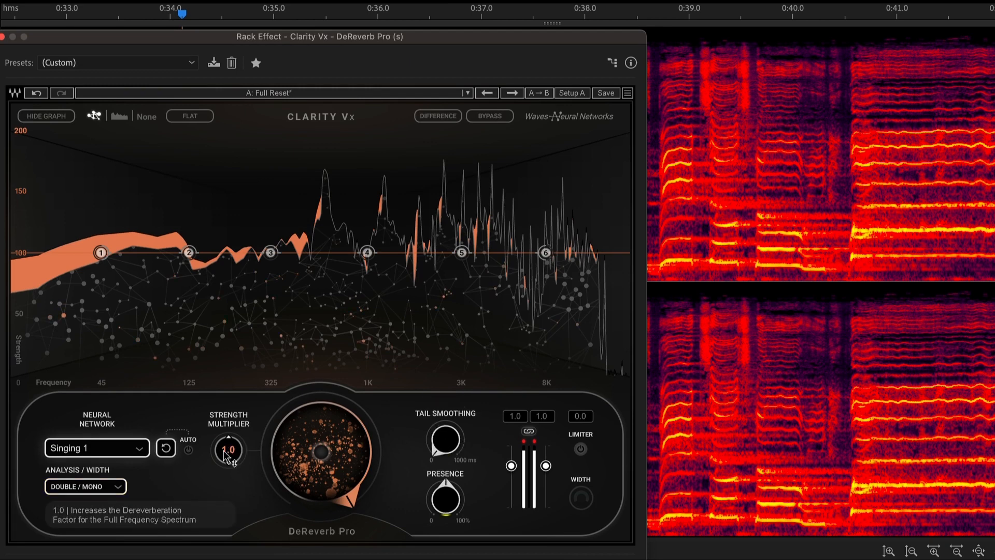
mouse_move(107, 259)
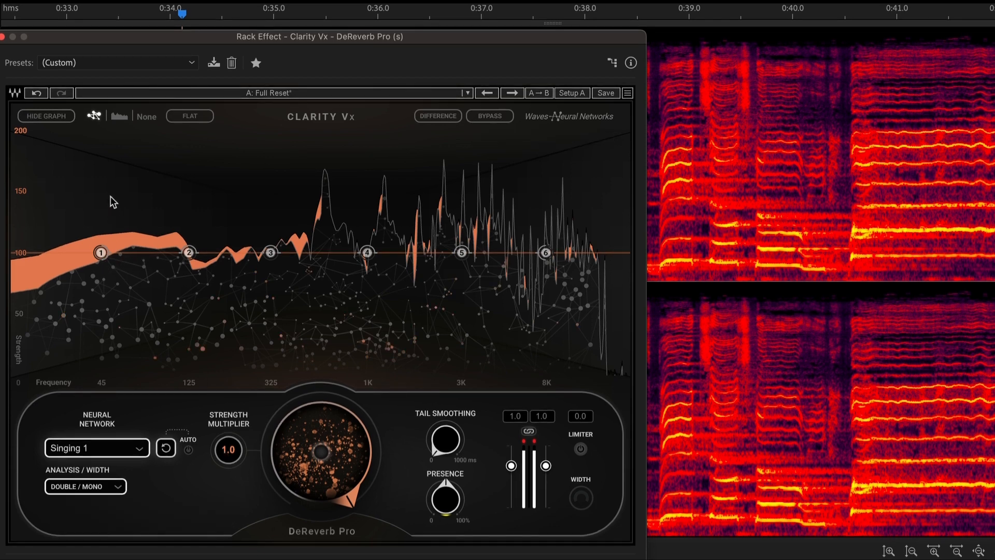
left_click_drag(100, 252, 120, 188)
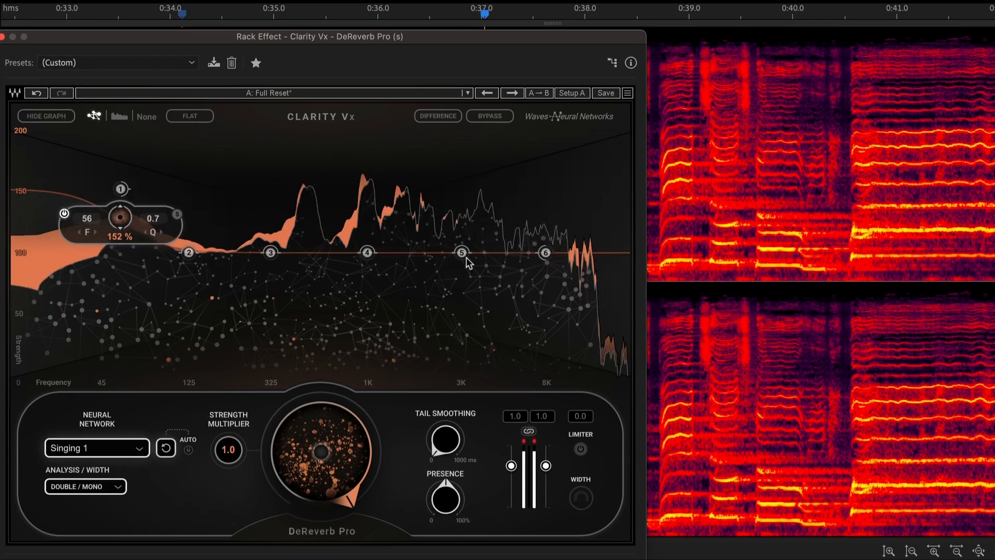
mouse_move(546, 253)
left_click_drag(545, 254, 551, 203)
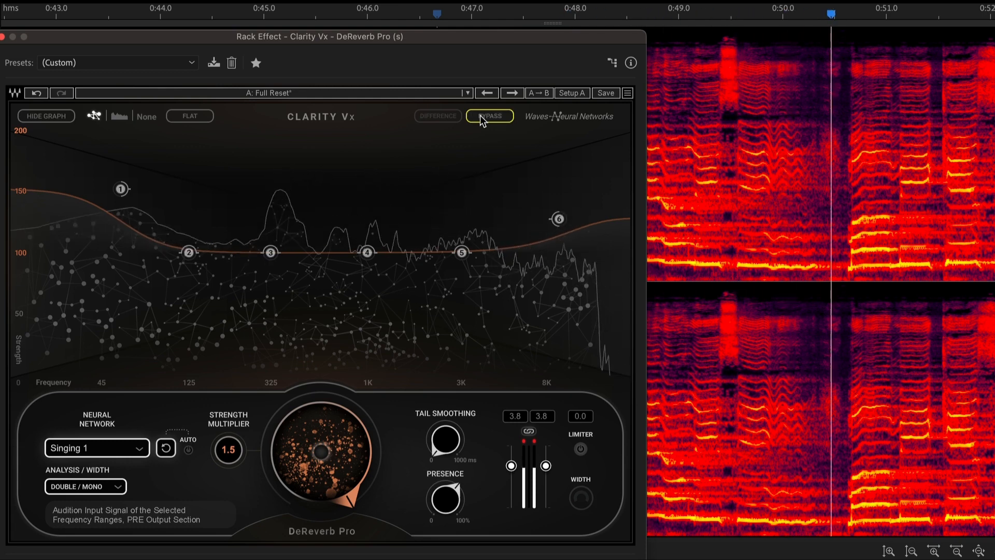
- Compare the dry and dereverberated vocal by toggling the effect's bypass, leaving the processing active
left_click(480, 115)
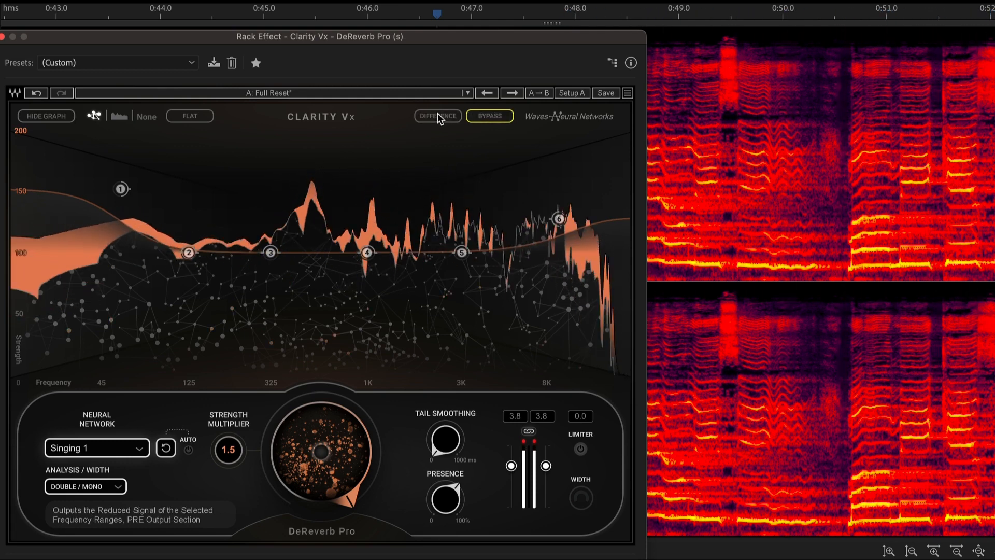
left_click(481, 115)
left_click(481, 115)
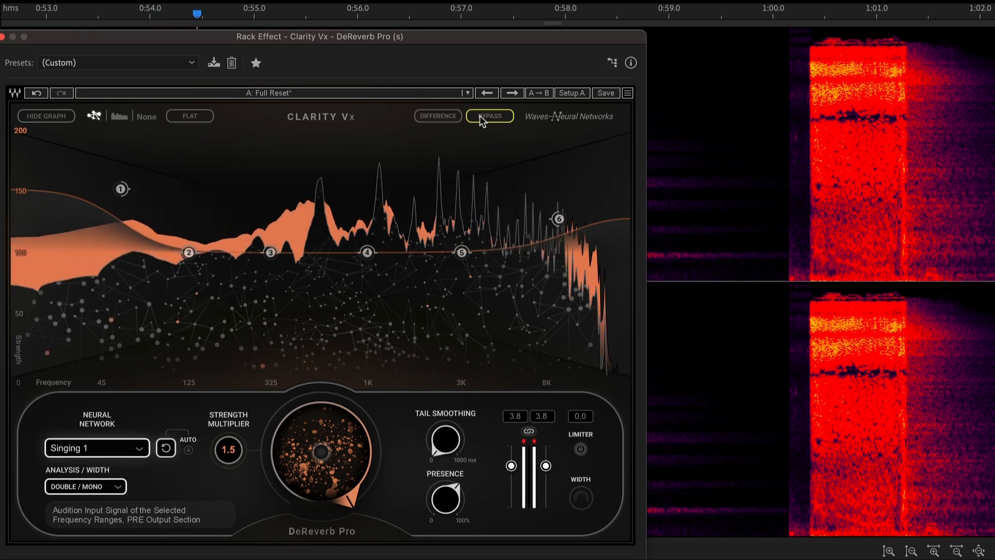
- Move node 1 to 175 Hz at 181 % strength while auditioning the Difference signal
left_click(449, 116)
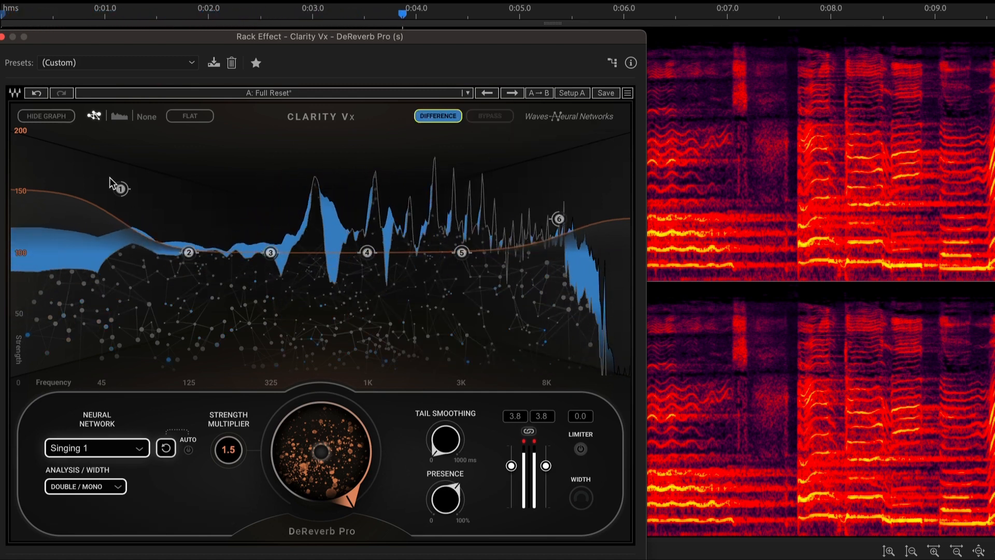
left_click_drag(121, 188, 217, 154)
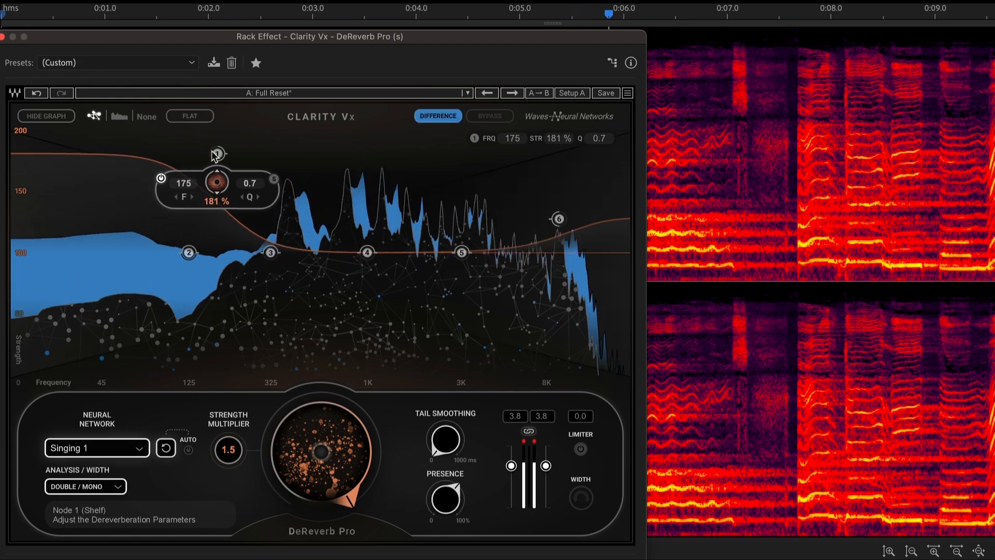
left_click(430, 115)
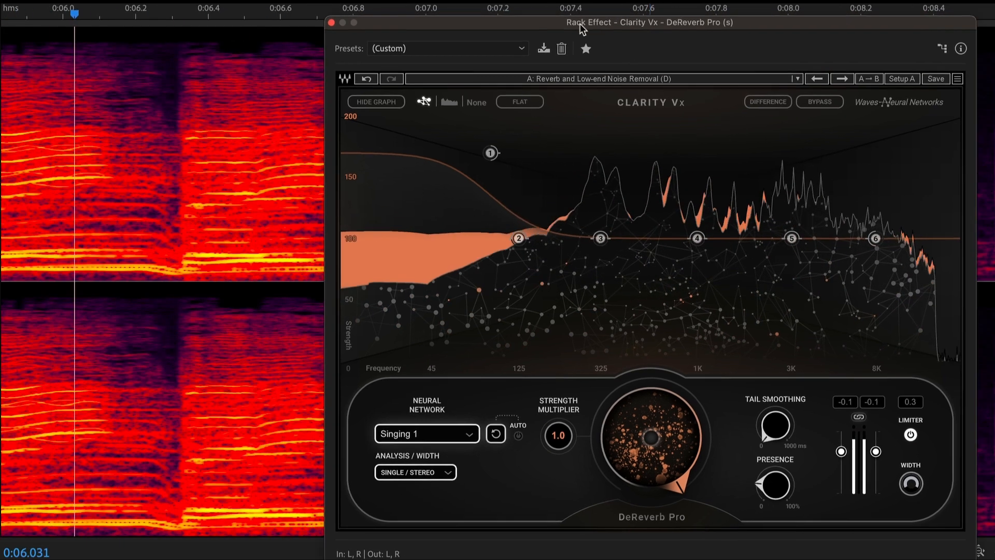
- Move the plug-in window off the later part of the spectrogram and set Tail Smoothing to 96 ms after auditioning longer settings
left_click_drag(633, 21, 188, 32)
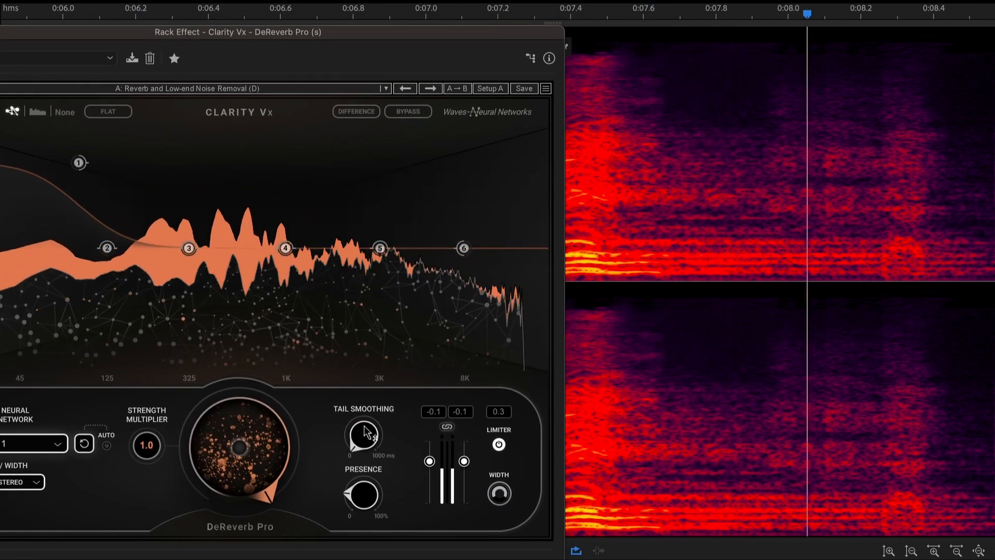
mouse_move(359, 438)
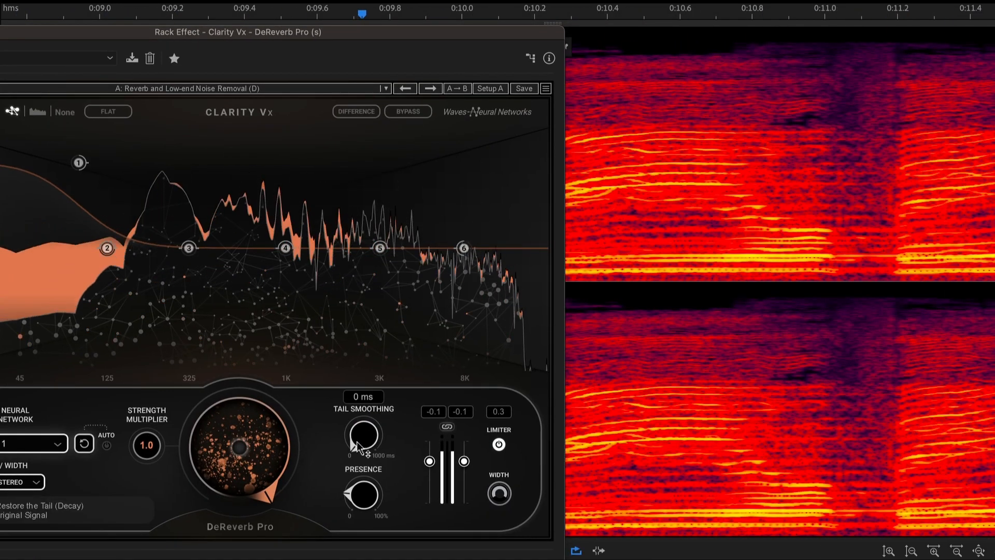
scroll(358, 444, "up", 10)
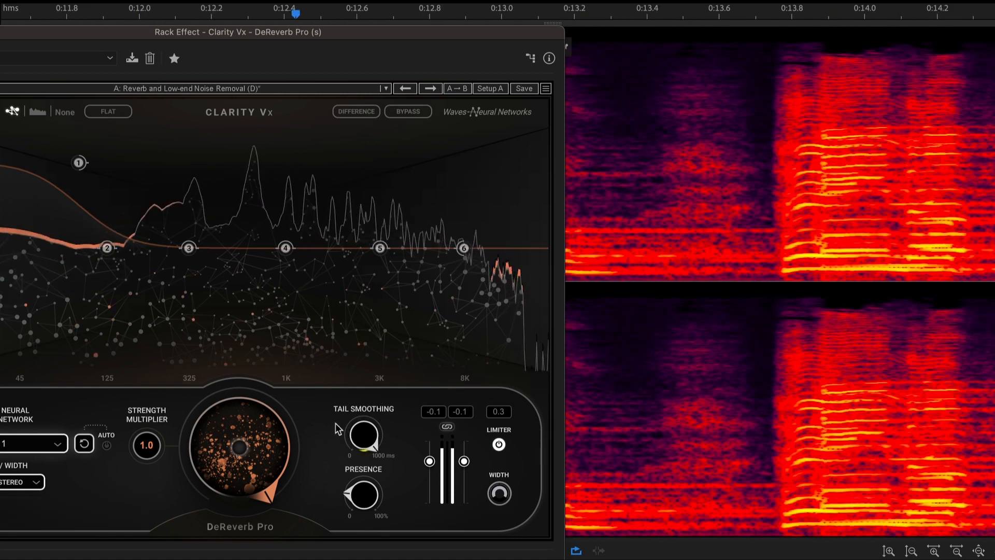
scroll(362, 434, "down", 8)
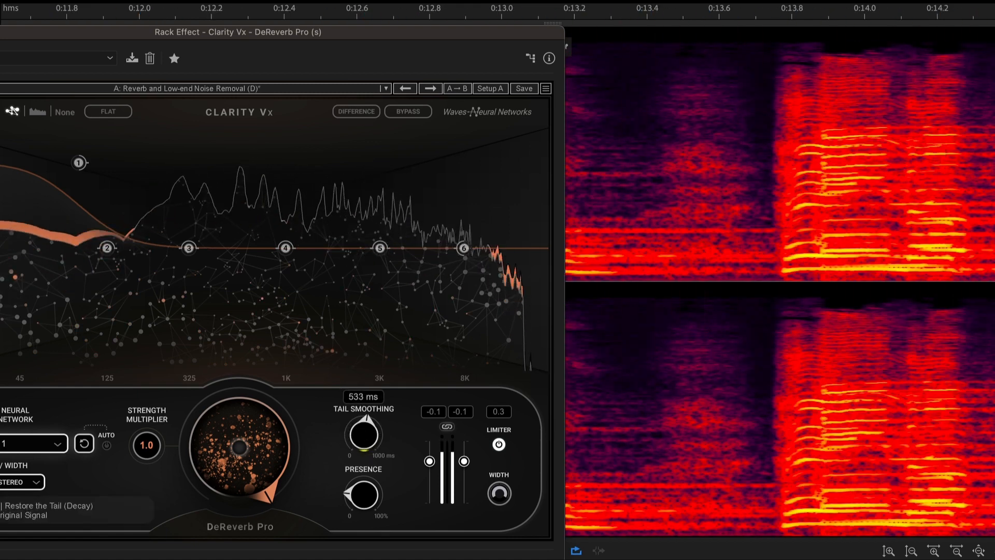
scroll(362, 434, "down", 2)
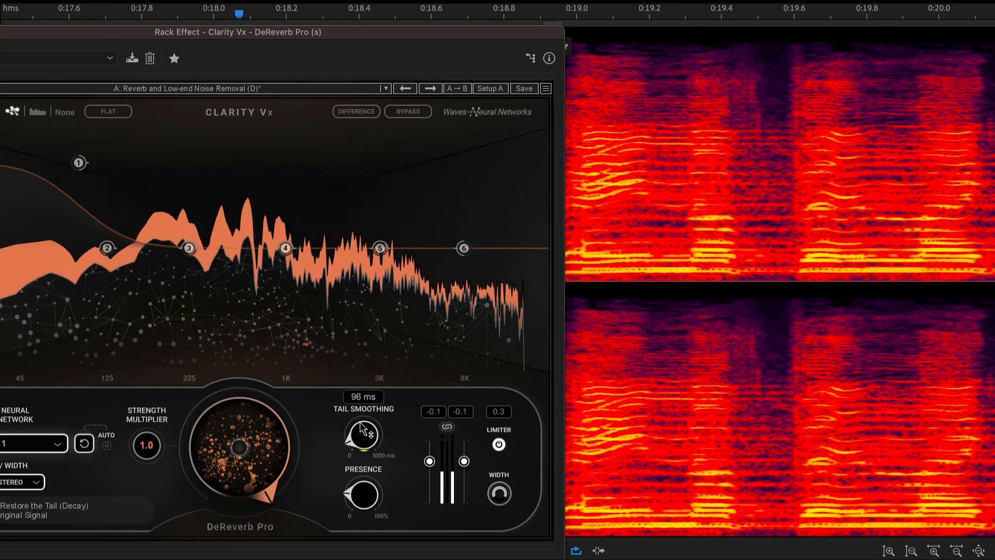
scroll(361, 420, "down", 1)
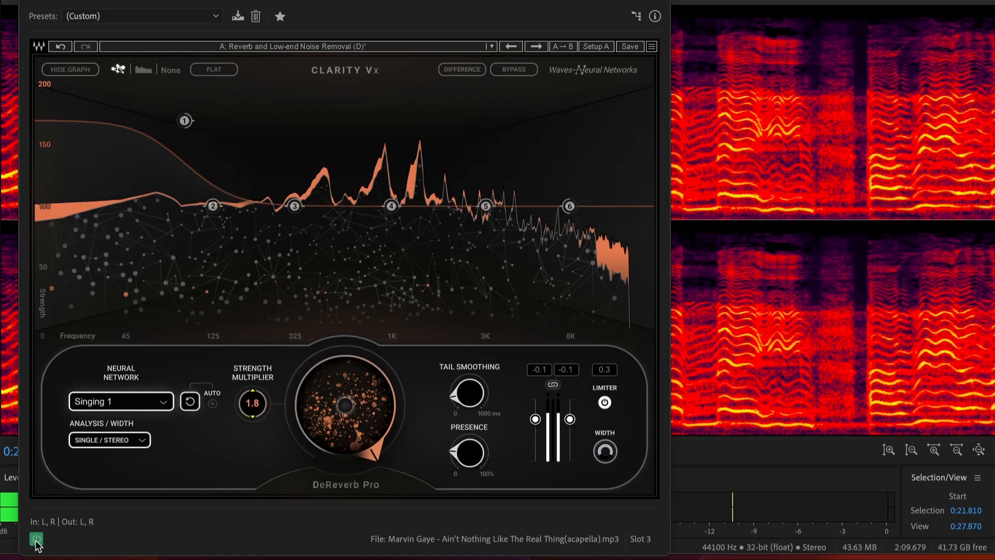
- Raise the Strength Multiplier to 1.8 and compare the dry and processed vocal by toggling the effect's power state
left_click(36, 541)
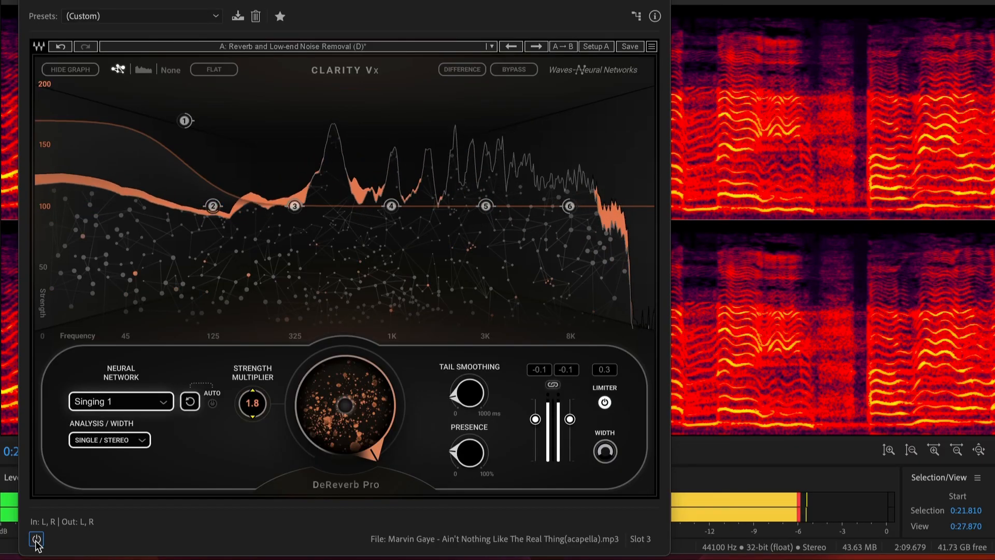
left_click(36, 540)
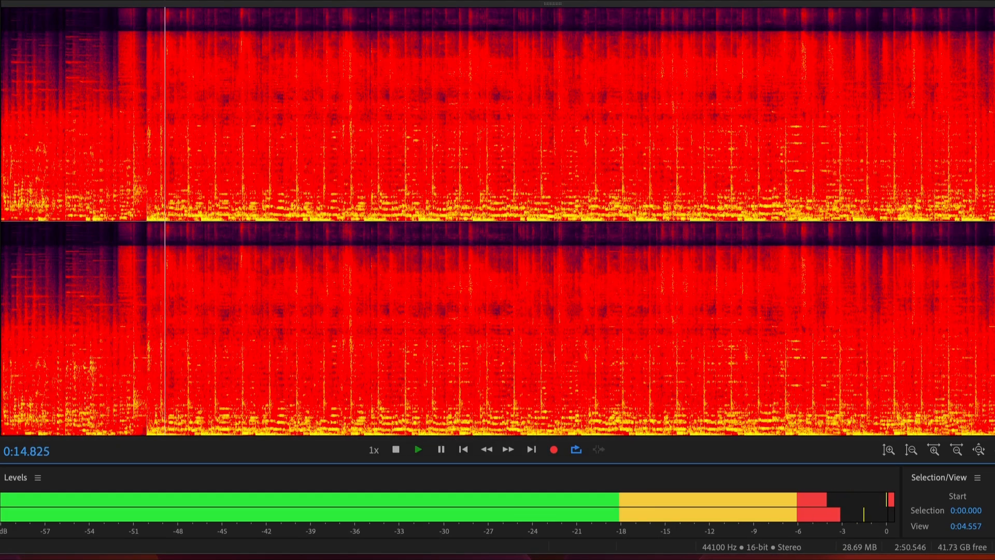
- Audition the full song mix in short passages around 0:20, starting and stopping playback
scroll(147, 2, "up", 3)
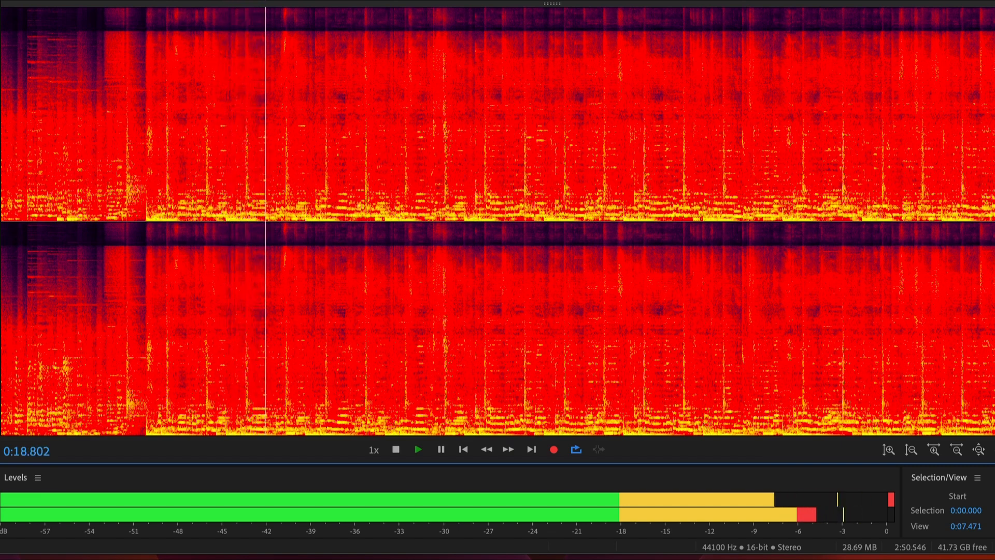
key("space")
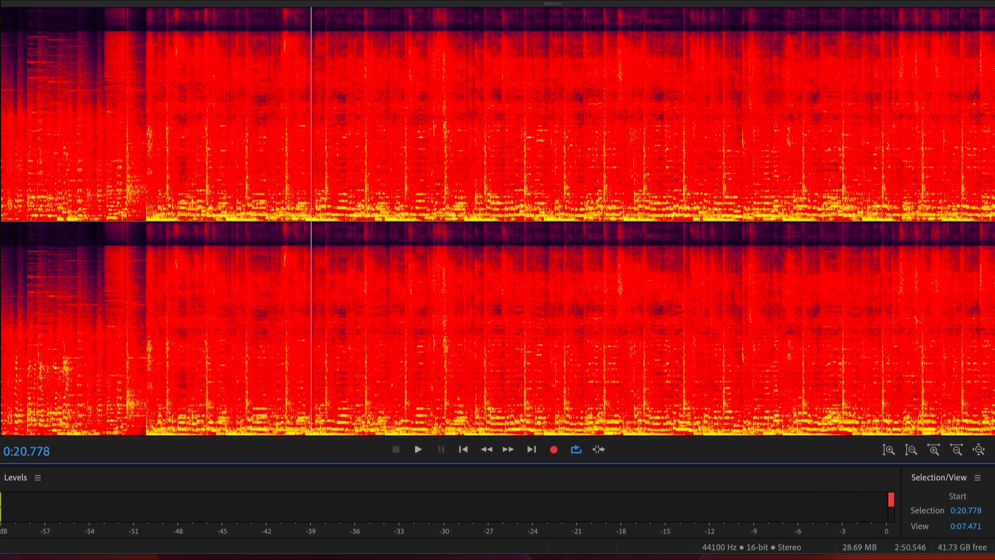
key("space")
key("space")
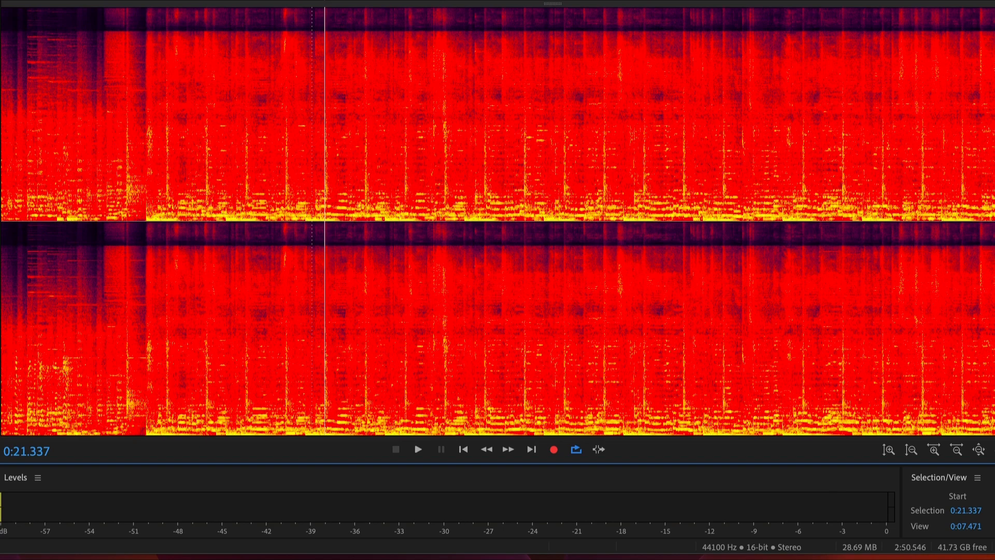
left_click_drag(145, 218, 610, 217)
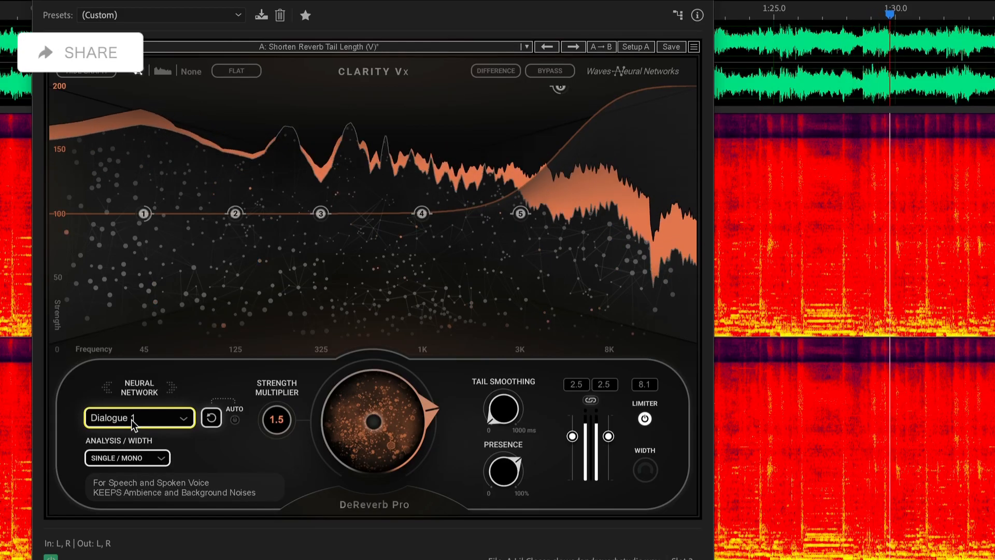
- Set the Neural Network to Singing 1 and try the Analysis/Width modes, finishing on Double/Stereo
scroll(131, 418, "down", 1)
scroll(132, 418, "down", 1)
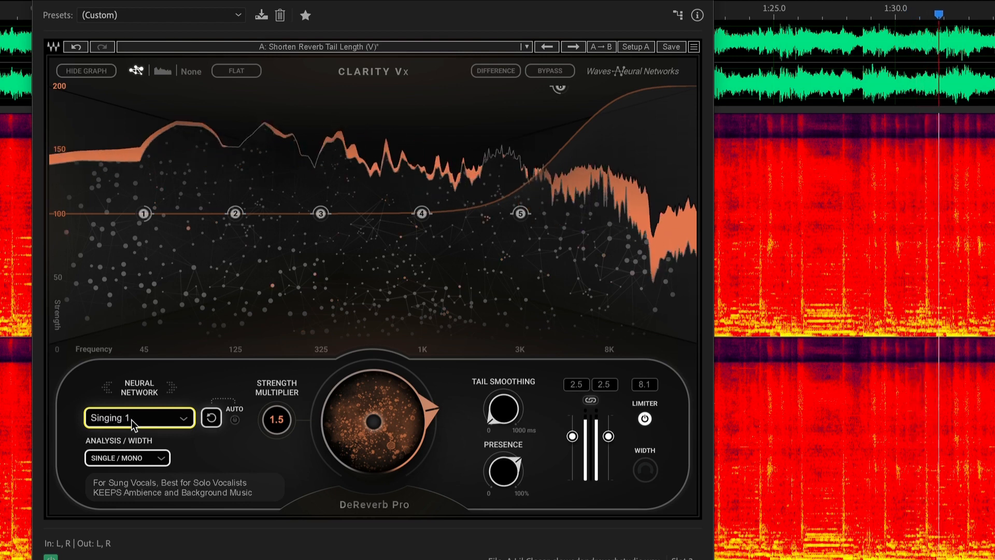
scroll(130, 459, "down", 1)
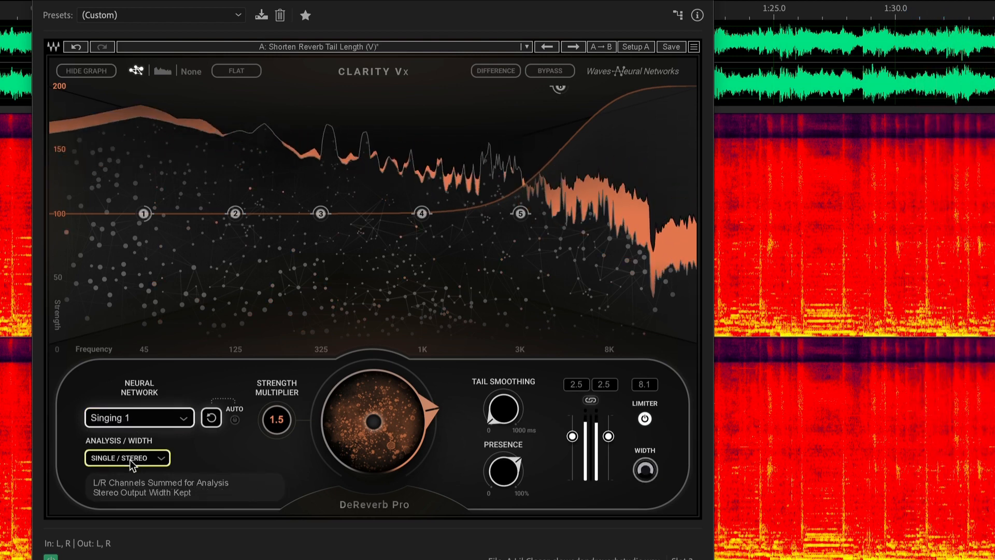
scroll(129, 459, "down", 1)
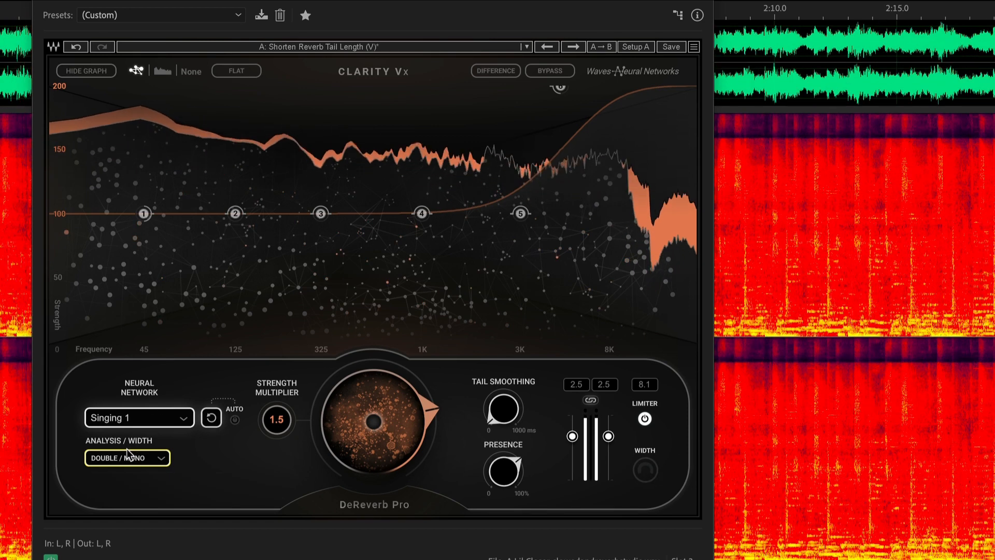
scroll(123, 456, "down", 1)
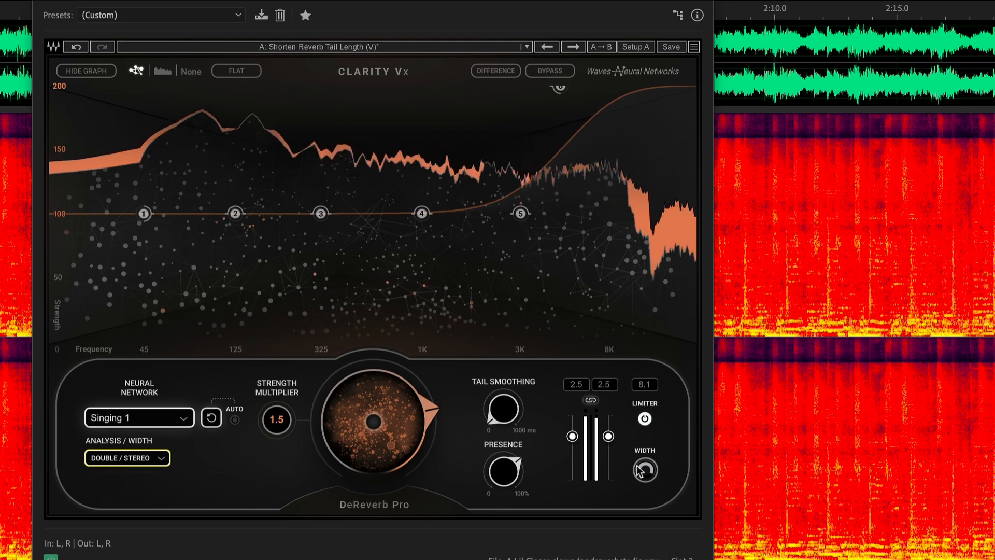
- Adjust the stereo Width of the dereverberated output
mouse_move(645, 469)
left_click_drag(645, 470, 645, 418)
scroll(133, 456, "up", 2)
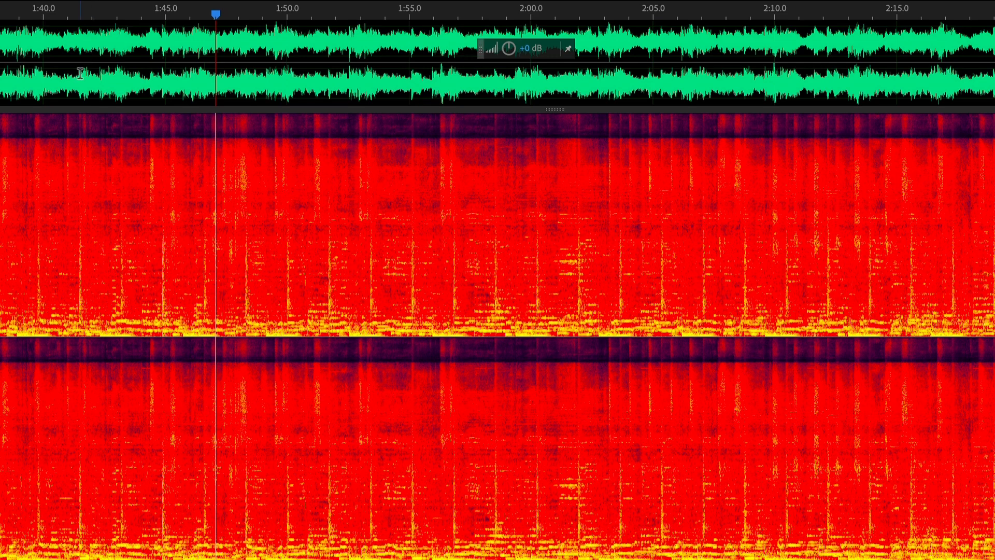
scroll(200, 78, "down", 4)
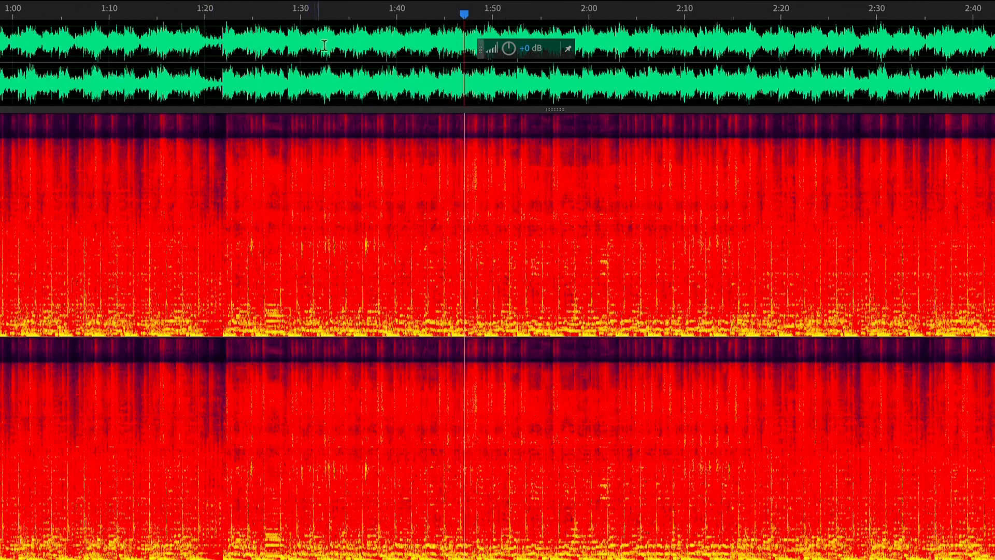
scroll(335, 41, "down", 1)
scroll(198, 73, "down", 1)
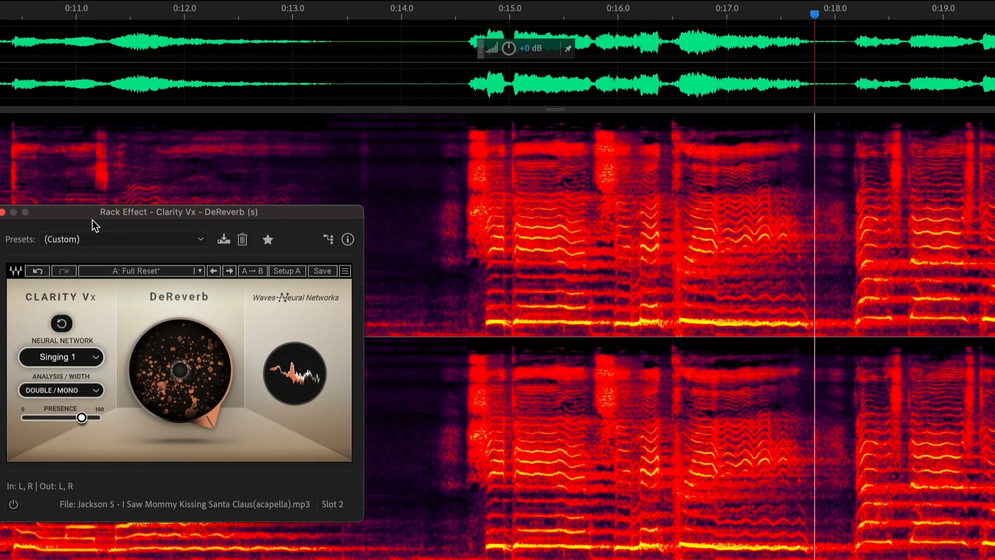
- Reposition the Clarity Vx DeReverb window over the middle of the Jackson 5 acapella's spectrogram
left_click_drag(86, 213, 318, 162)
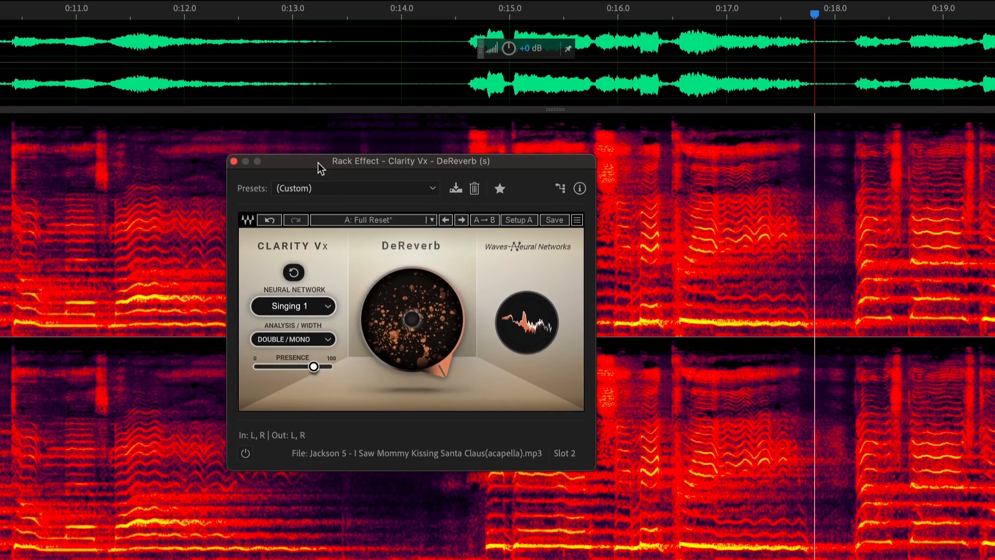